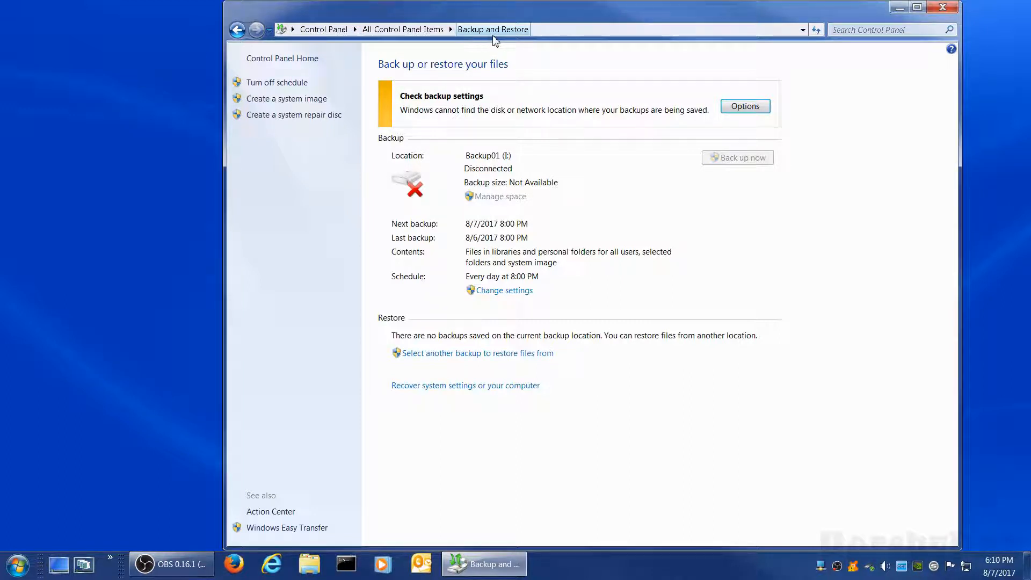
Reopen Backup and Restore through a search for "back" and turn off the automatic backup schedule.
left_click(941, 7)
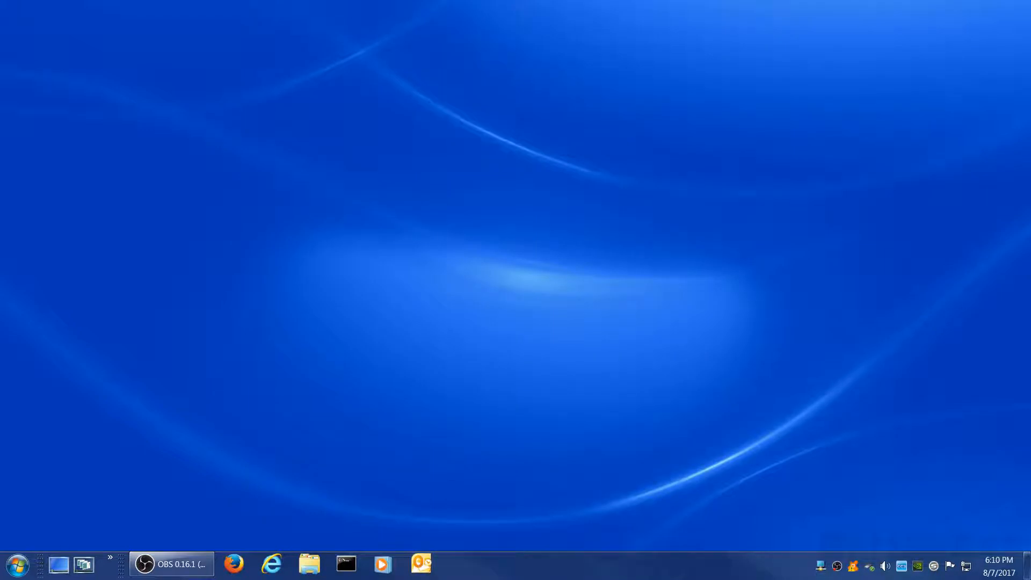
left_click(18, 565)
left_click(38, 532)
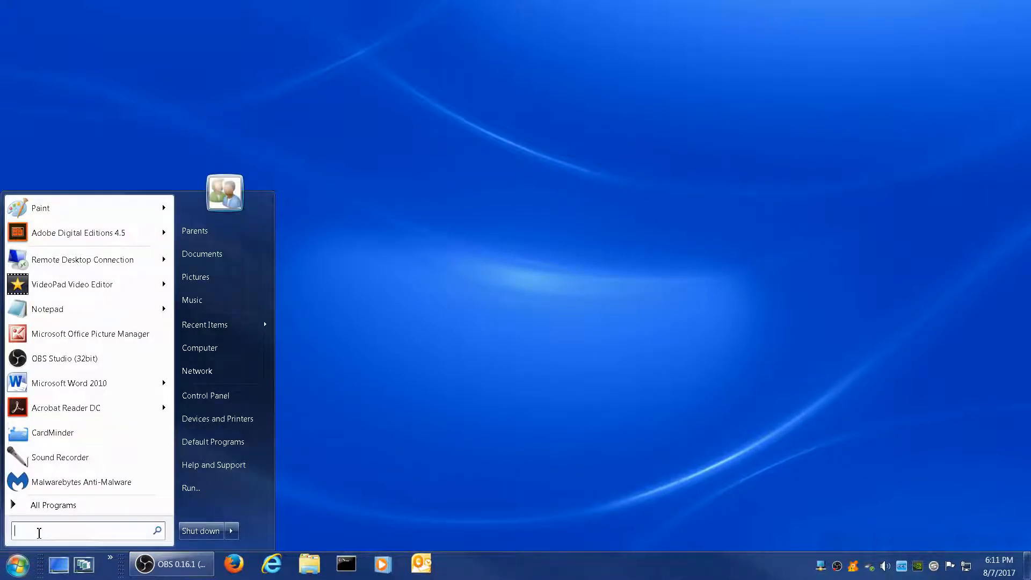
type("back")
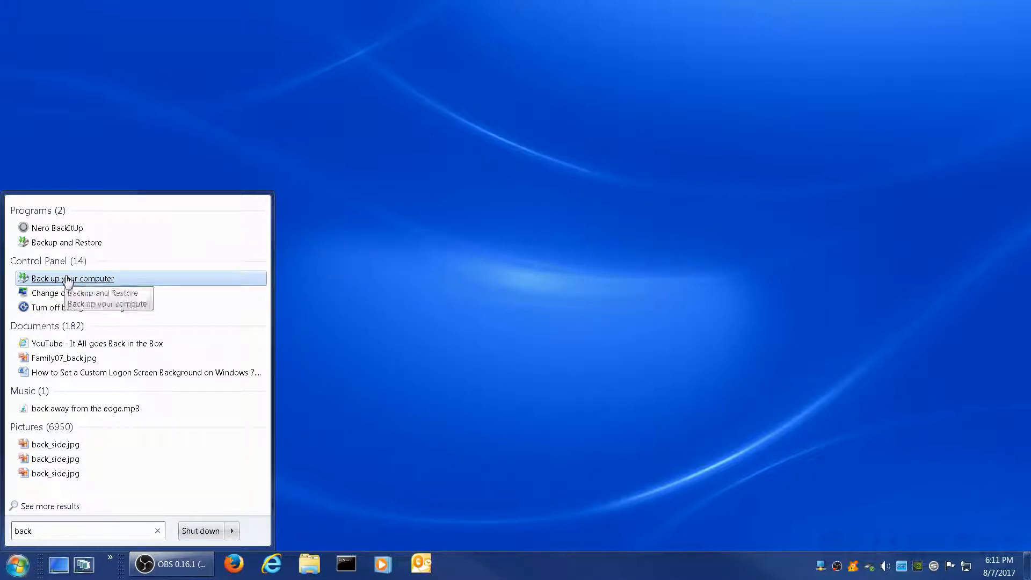
left_click(70, 244)
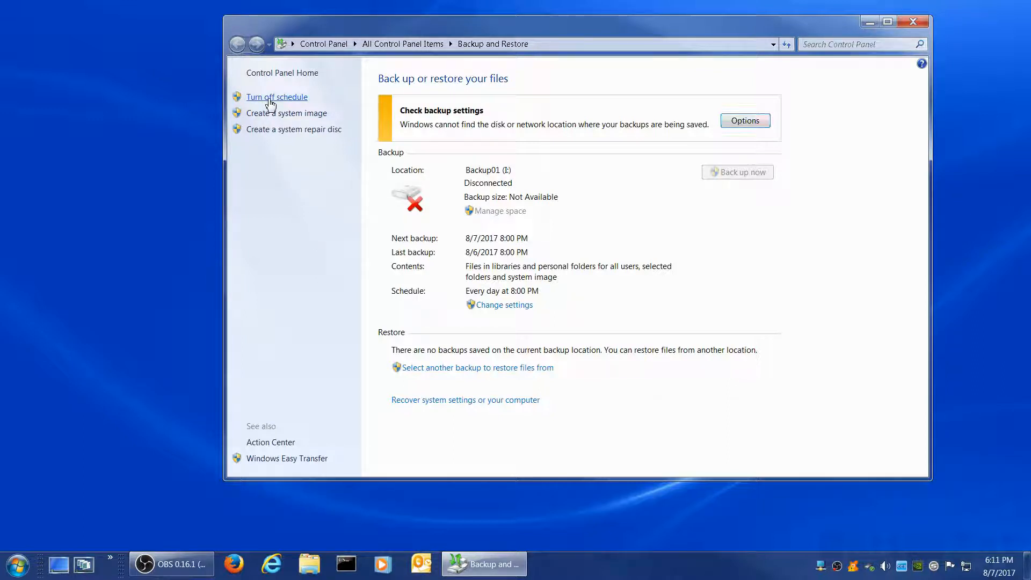
left_click(287, 99)
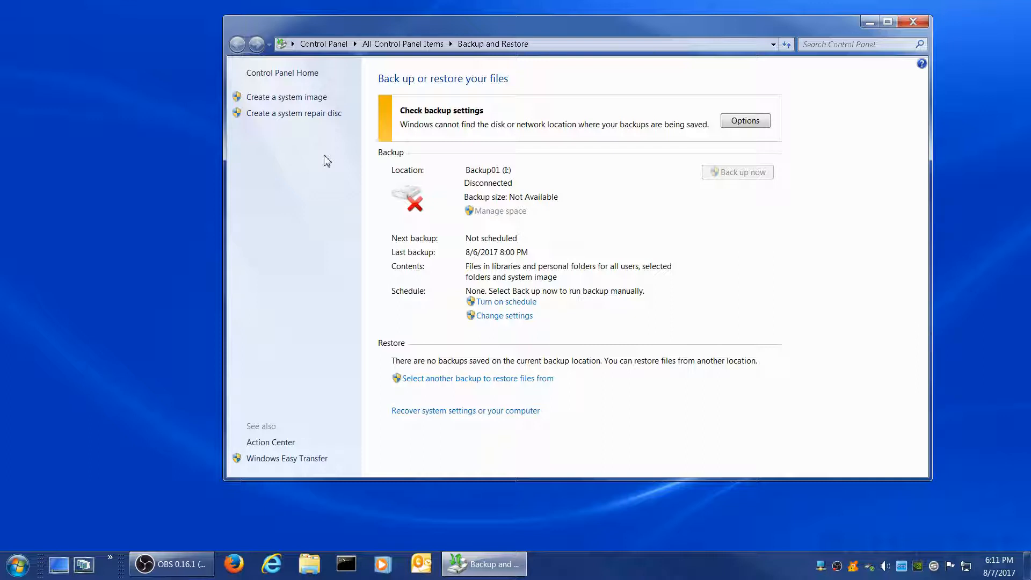
Look through the system image setup for Formatted (H:) and the system repair disc dialog, closing both without creating anything.
left_click(274, 99)
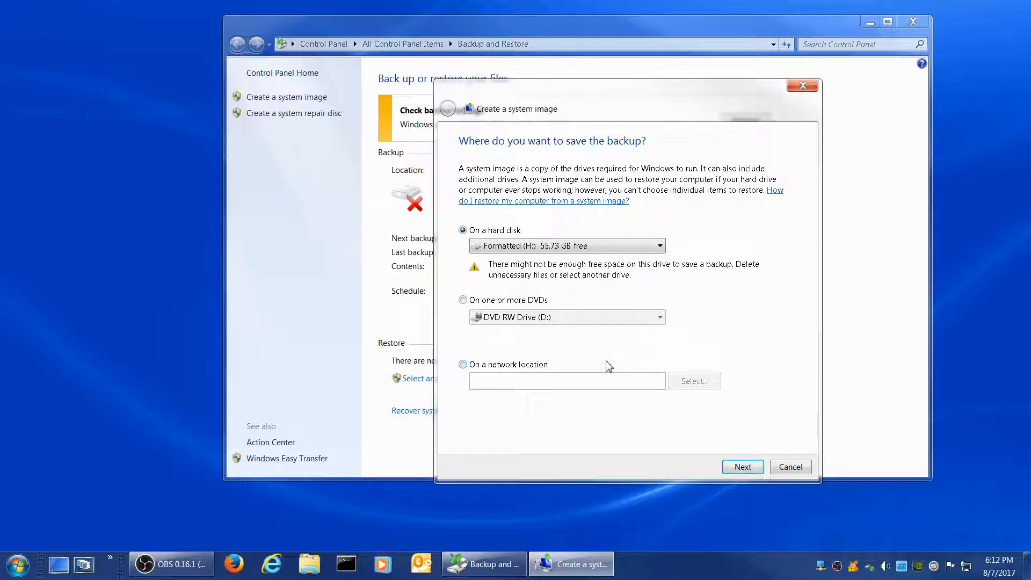
left_click(745, 473)
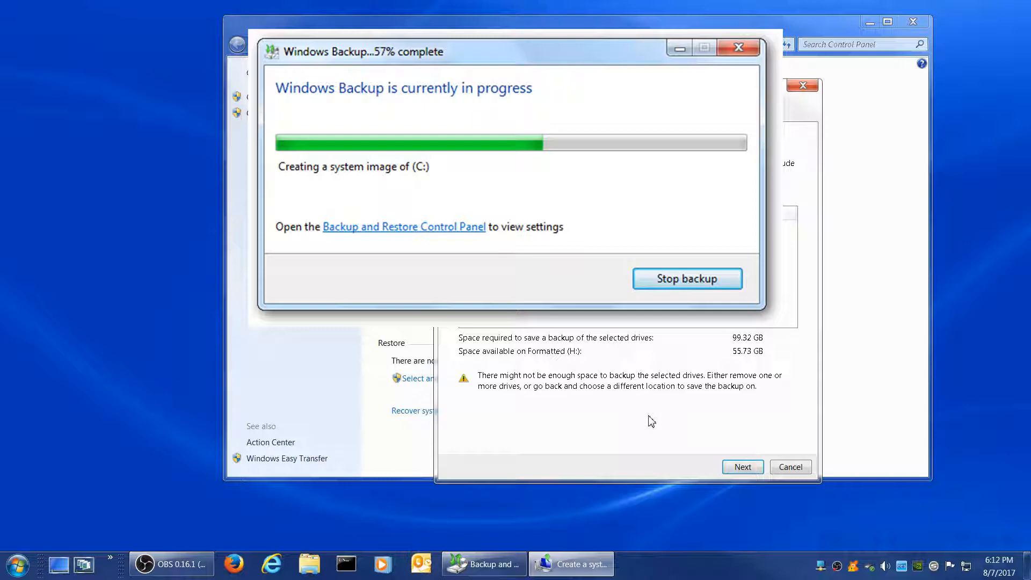
left_click(782, 469)
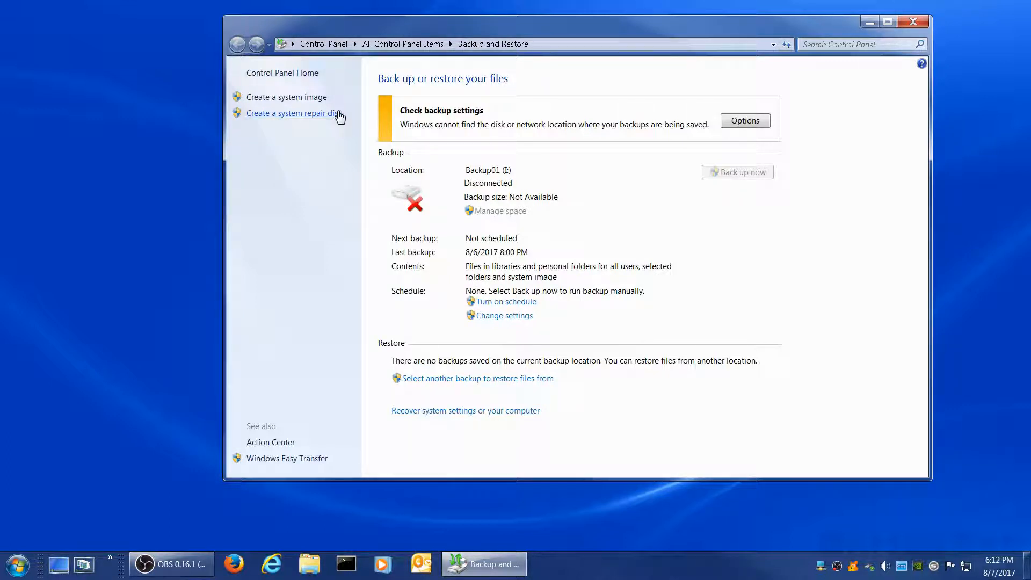
left_click(288, 114)
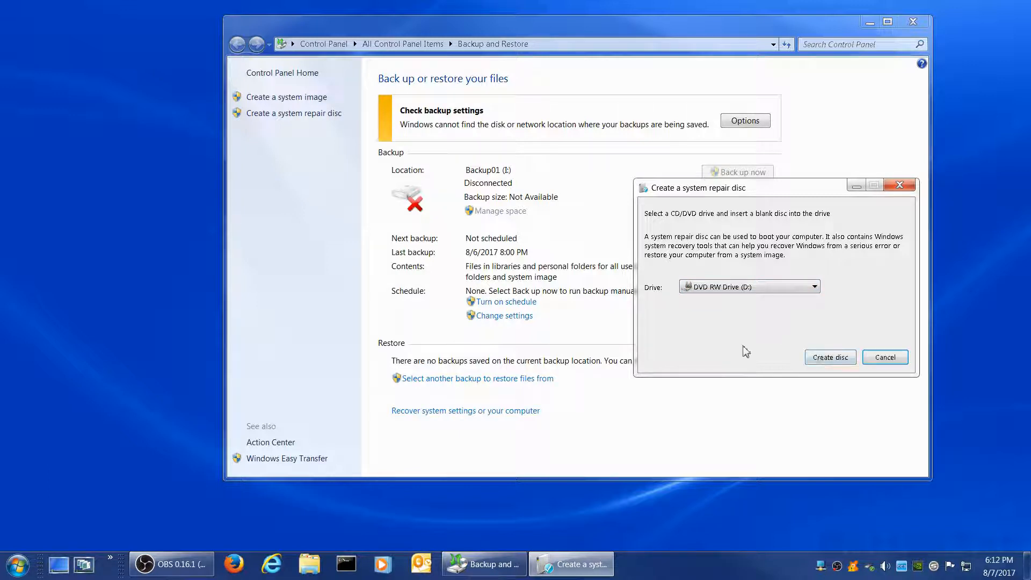
left_click(900, 186)
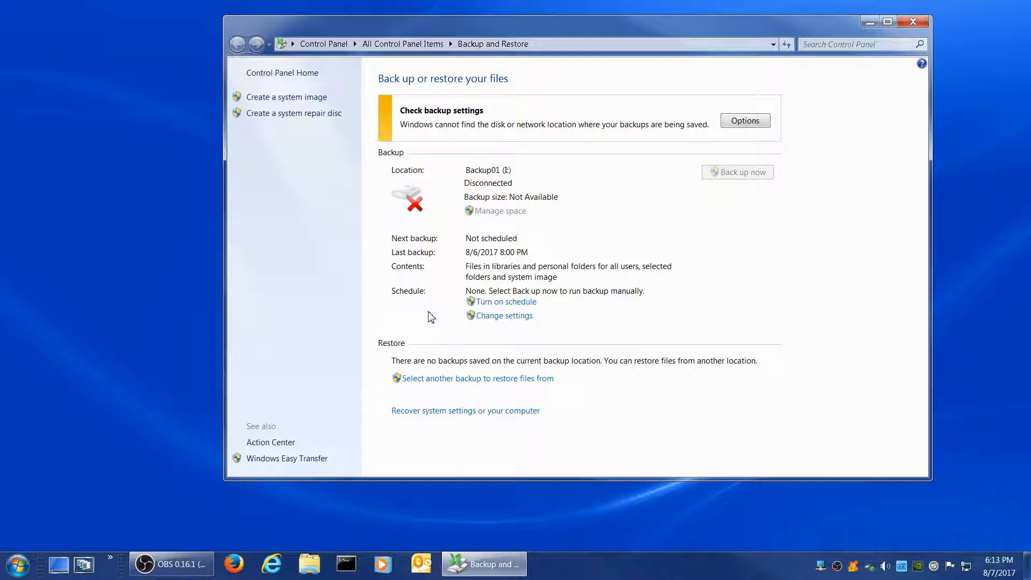
Set up a backup to Formatted (H:) with the Let me choose option, keeping the preselected libraries, folders and system image.
left_click(500, 317)
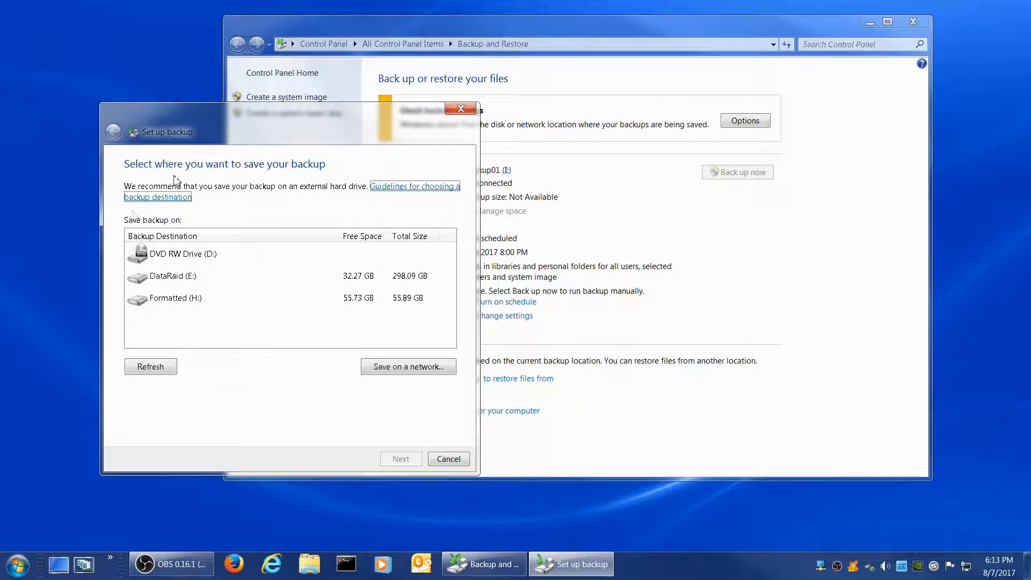
left_click(172, 302)
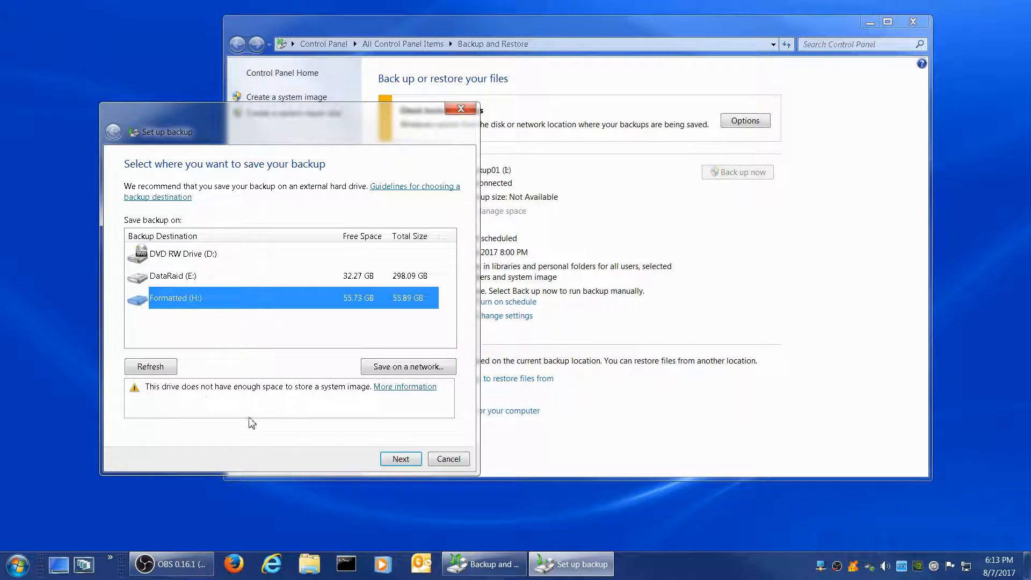
left_click(398, 460)
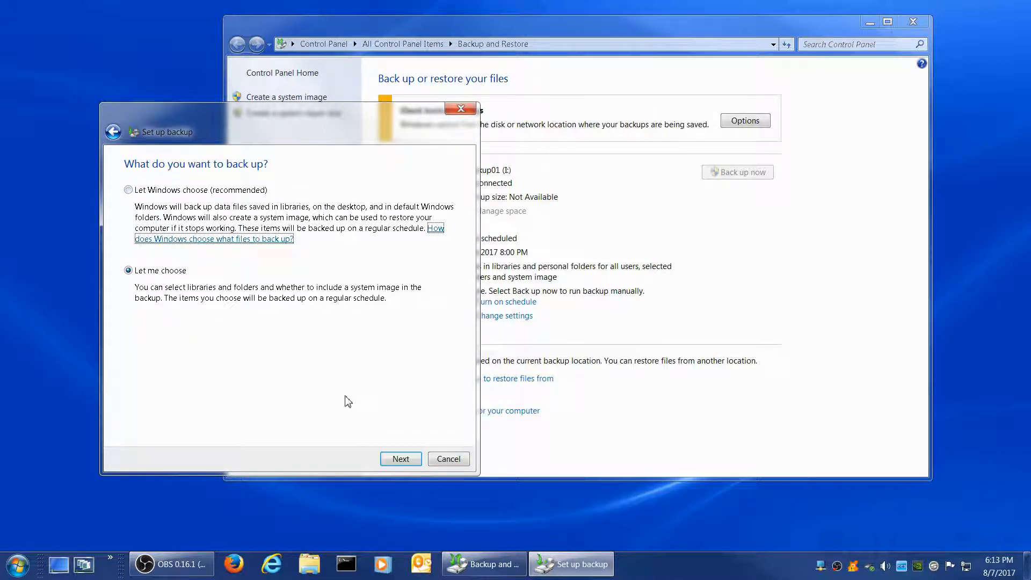
left_click(397, 460)
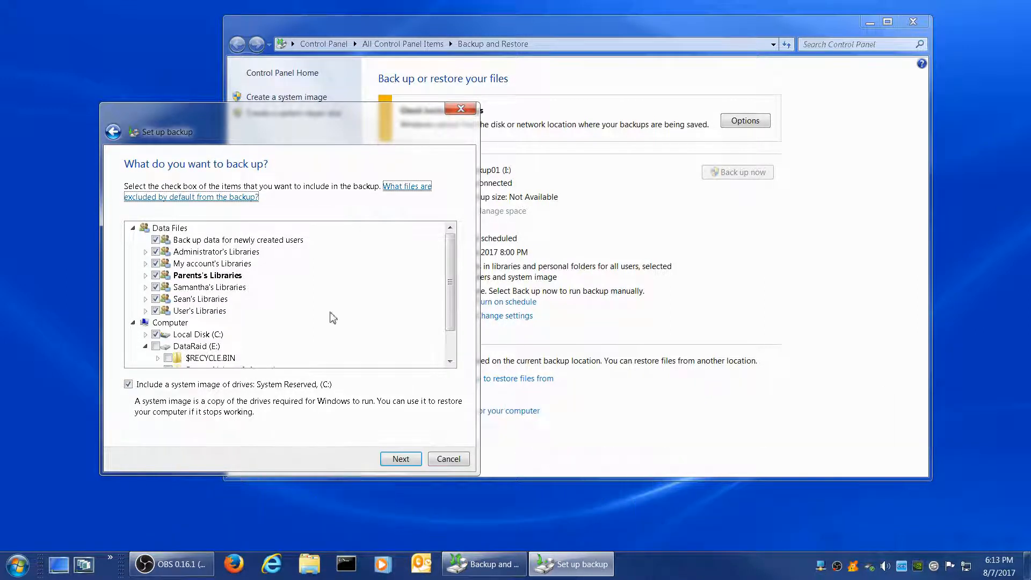
left_click_drag(451, 247, 453, 320)
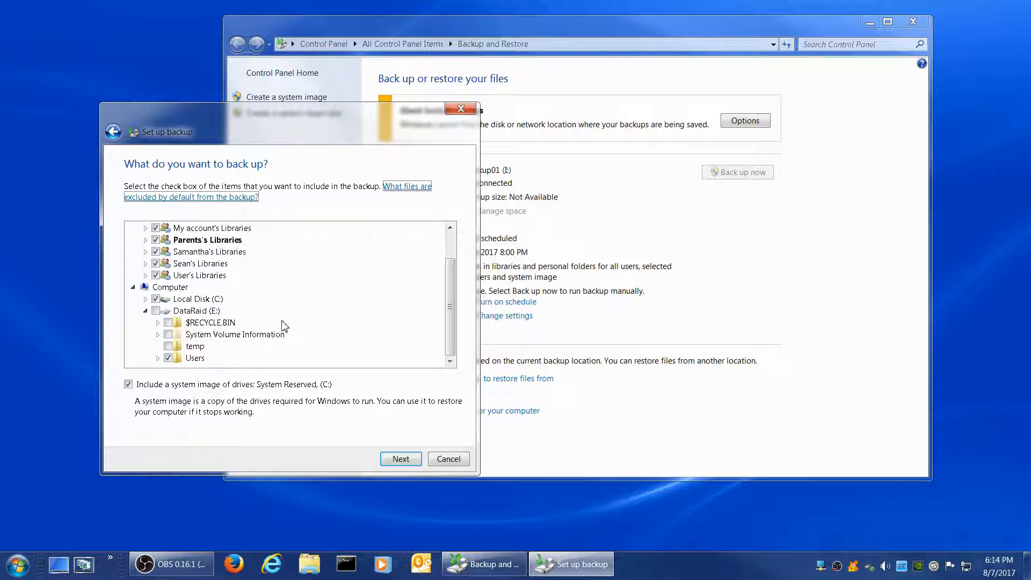
left_click_drag(450, 311, 459, 346)
left_click(400, 460)
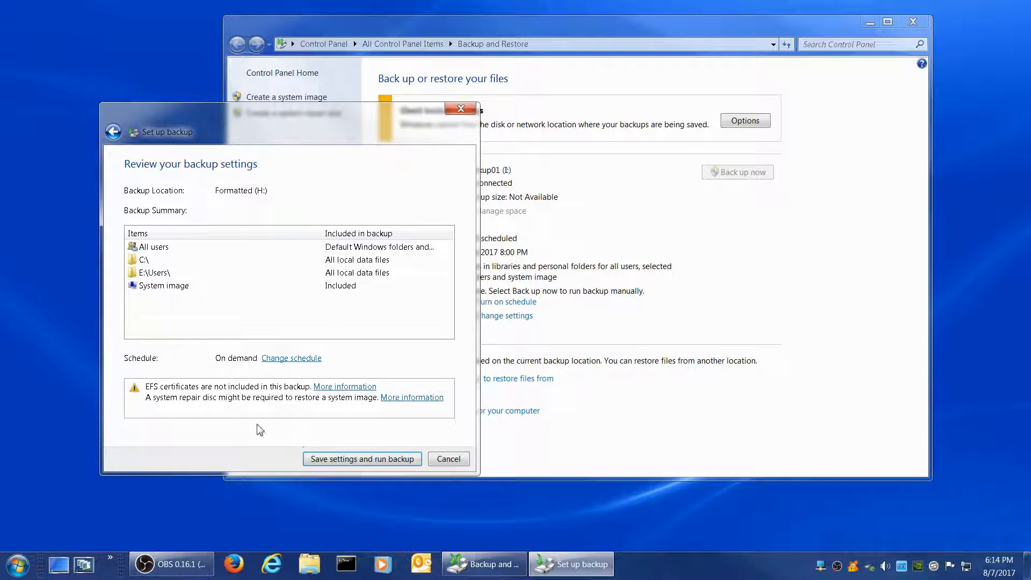
Set the backup to run on a daily schedule at 8:00 PM and cancel the backup setup without saving.
left_click(288, 358)
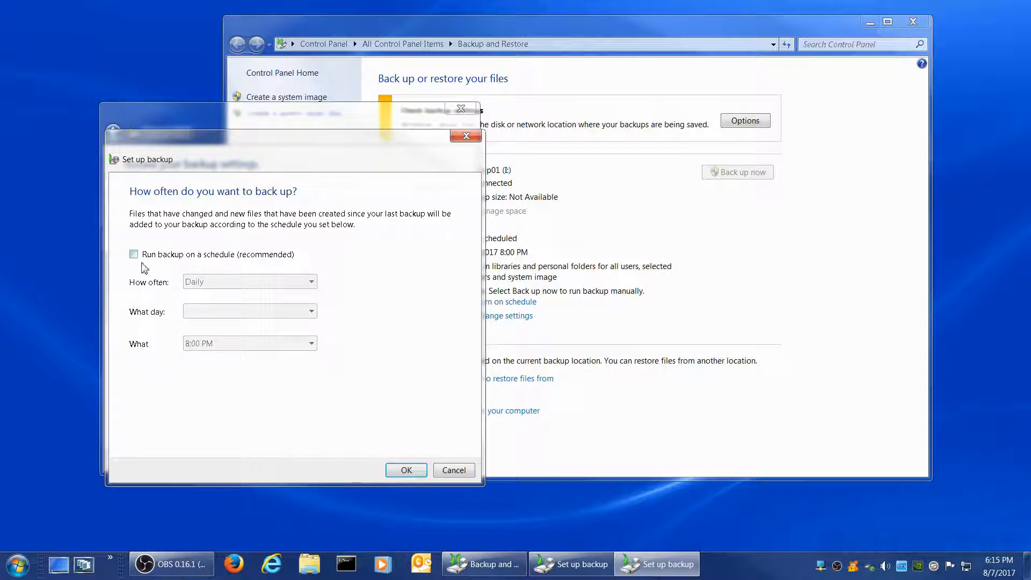
left_click(133, 254)
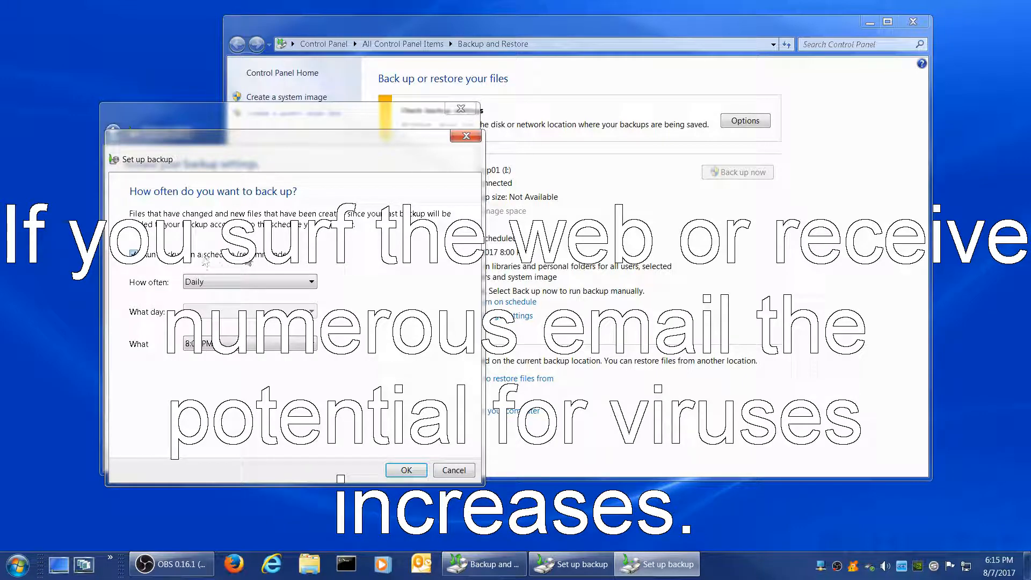
left_click(312, 282)
left_click(314, 288)
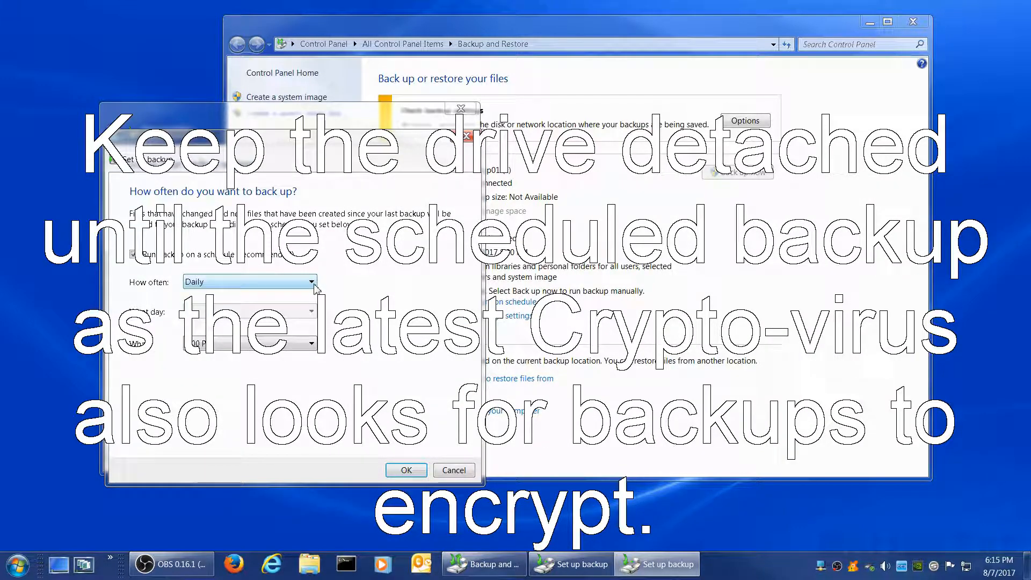
left_click(313, 347)
left_click(312, 345)
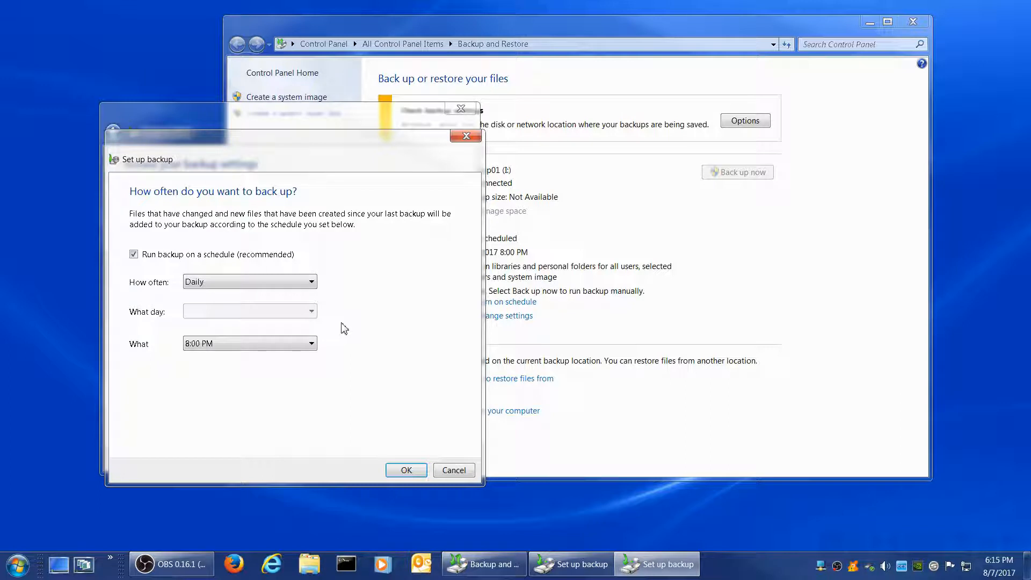
left_click(399, 471)
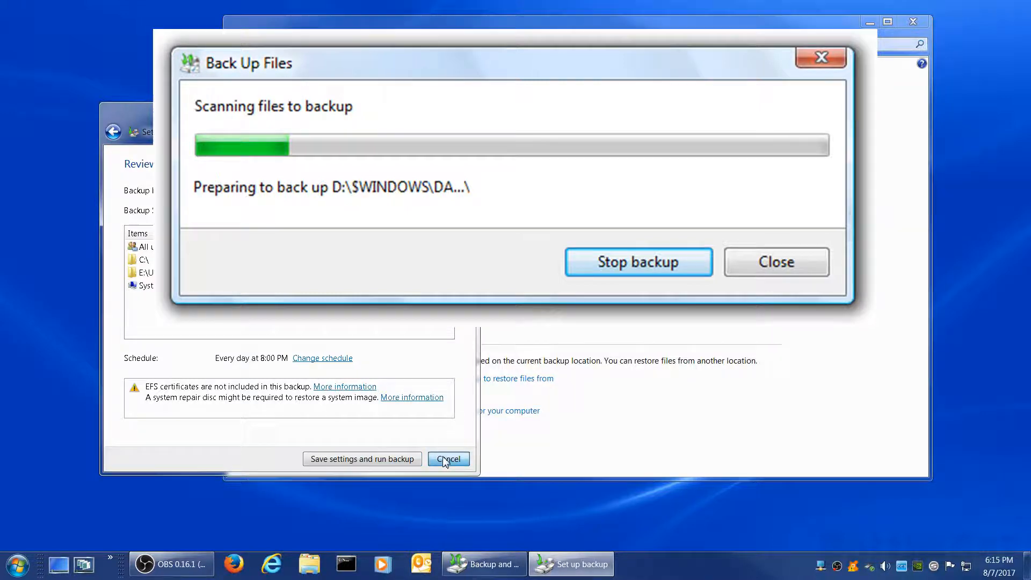
left_click(448, 460)
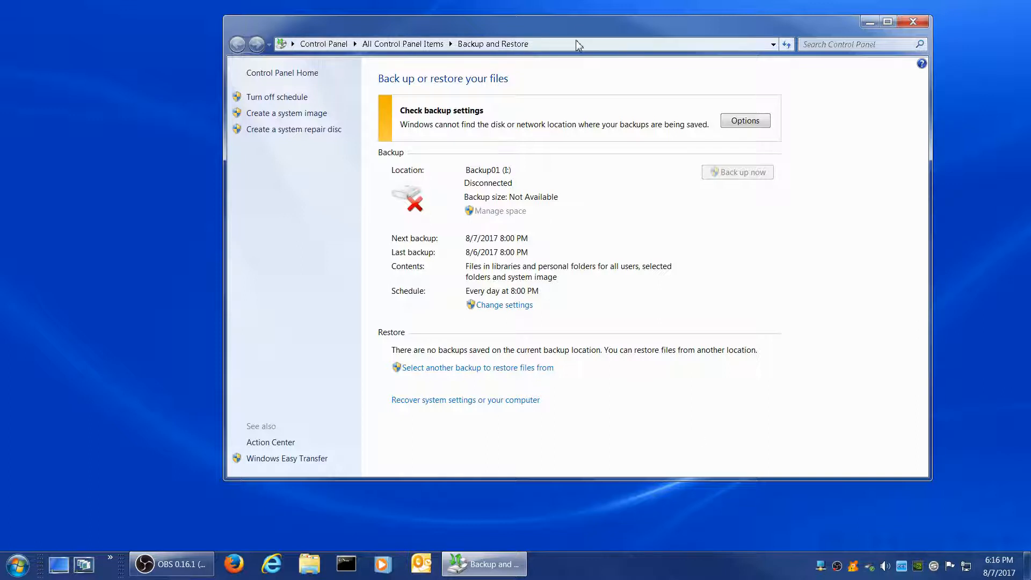
Switch to Windows Explorer and show the previous versions of the temp folder on DataRaid (E:).
left_click_drag(562, 23, 623, 23)
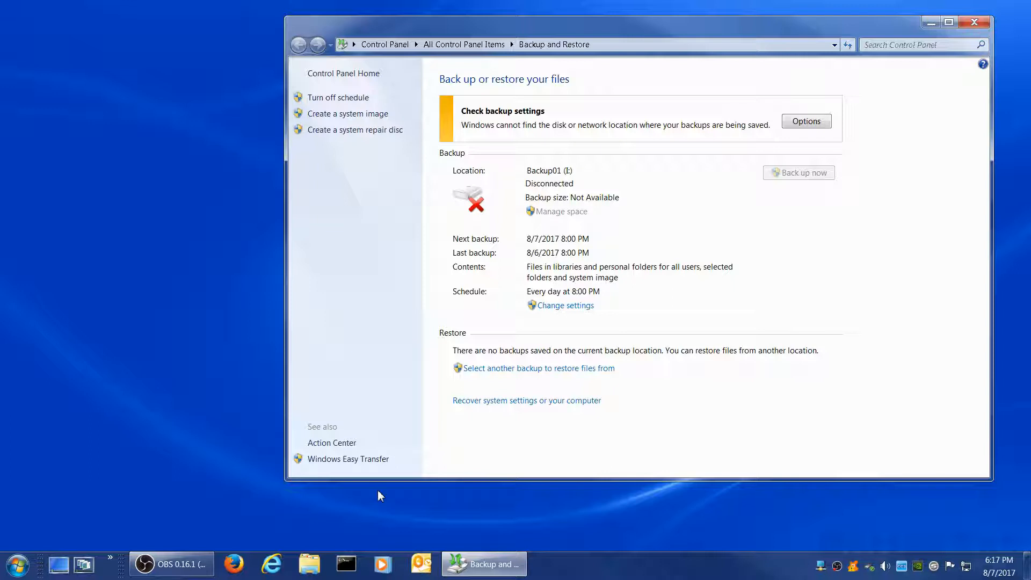
left_click(317, 562)
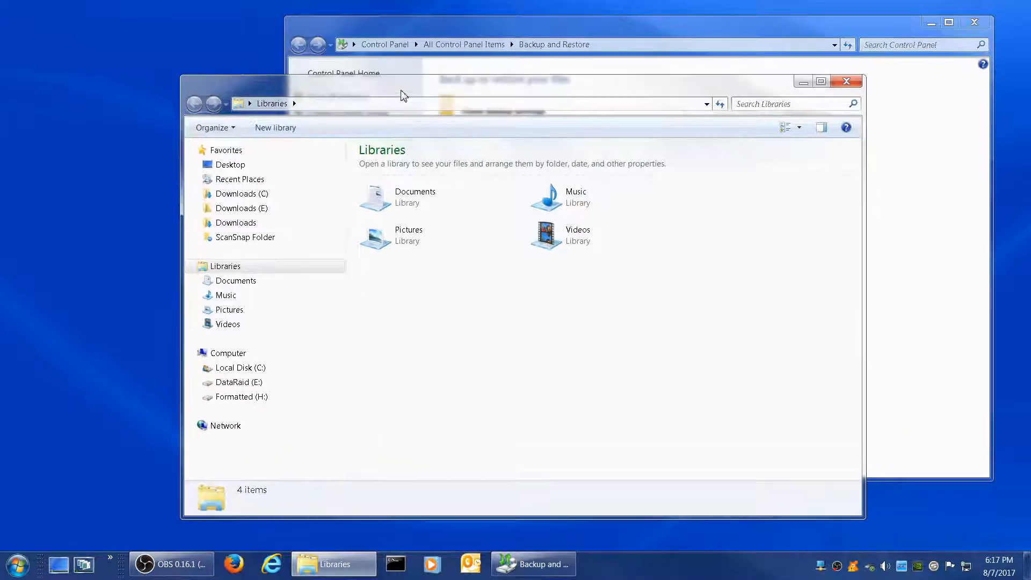
left_click(198, 382)
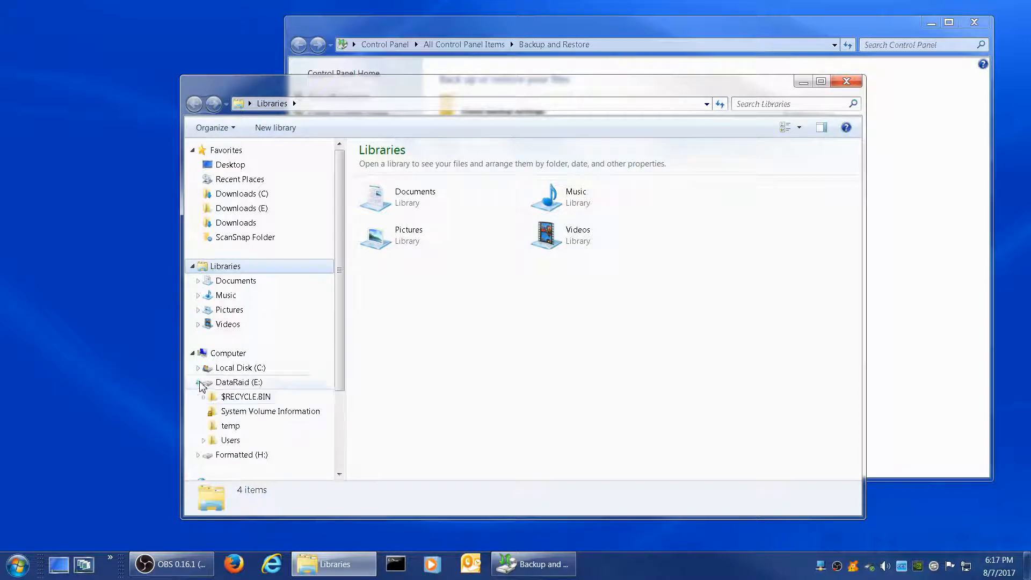
left_click(231, 426)
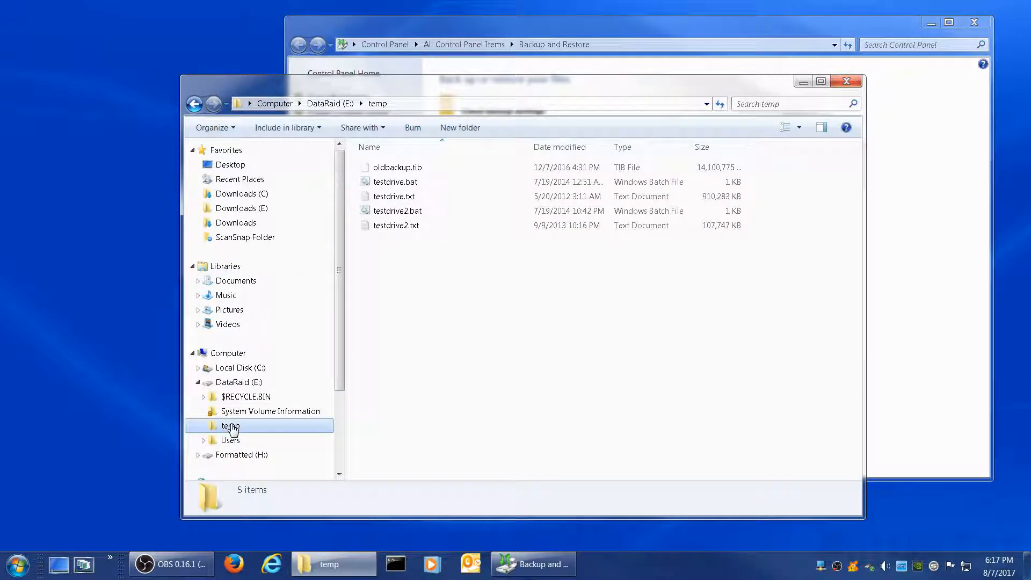
right_click(264, 432)
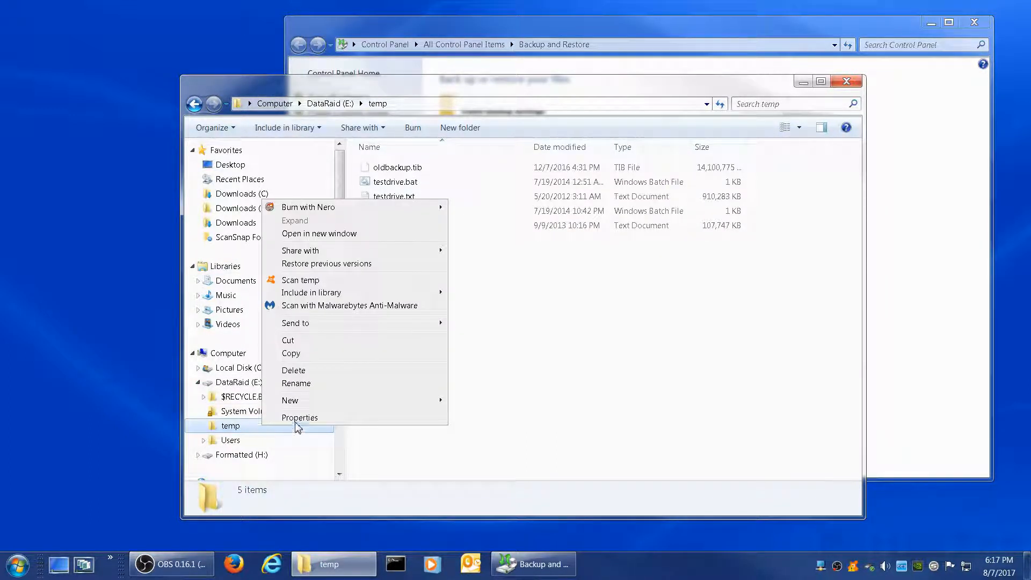
left_click(297, 419)
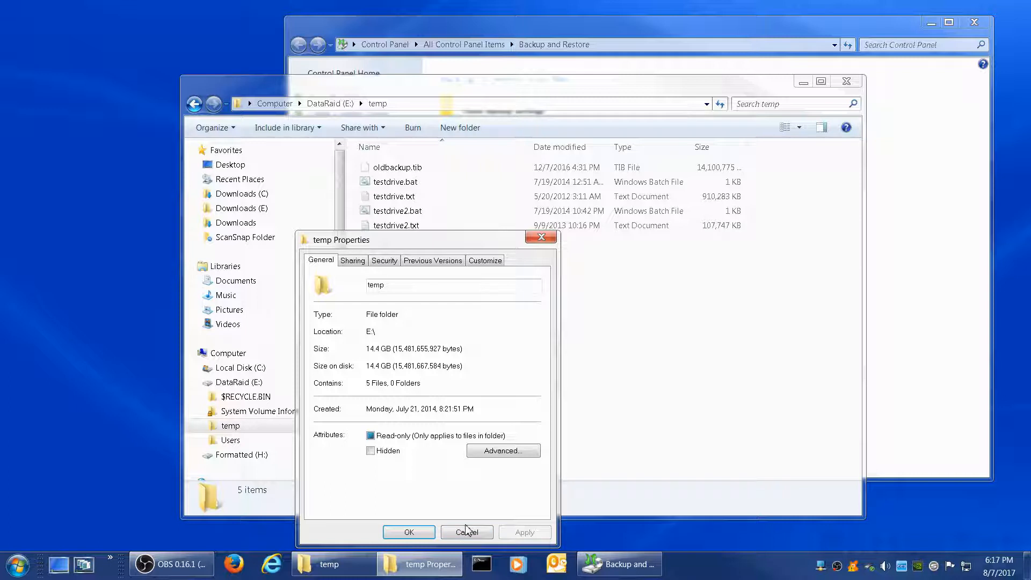
left_click(433, 261)
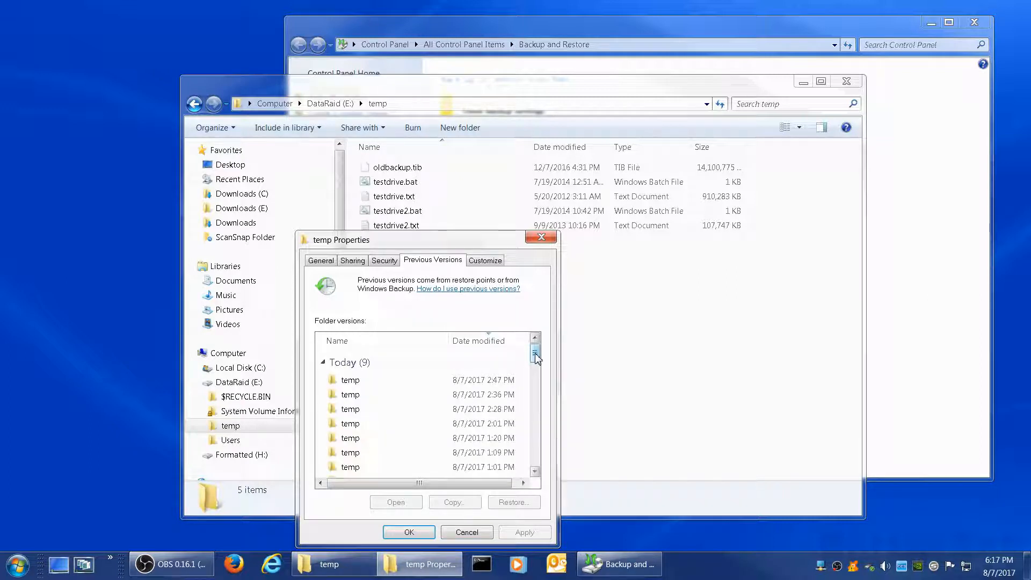
Start restoring the temp folder's 8/7/2017 1:20 PM version and cancel at the confirmation.
mouse_move(536, 357)
left_mouse_down()
mouse_move(540, 402)
mouse_move(523, 462)
mouse_move(535, 455)
mouse_move(539, 339)
left_mouse_up()
left_click(348, 444)
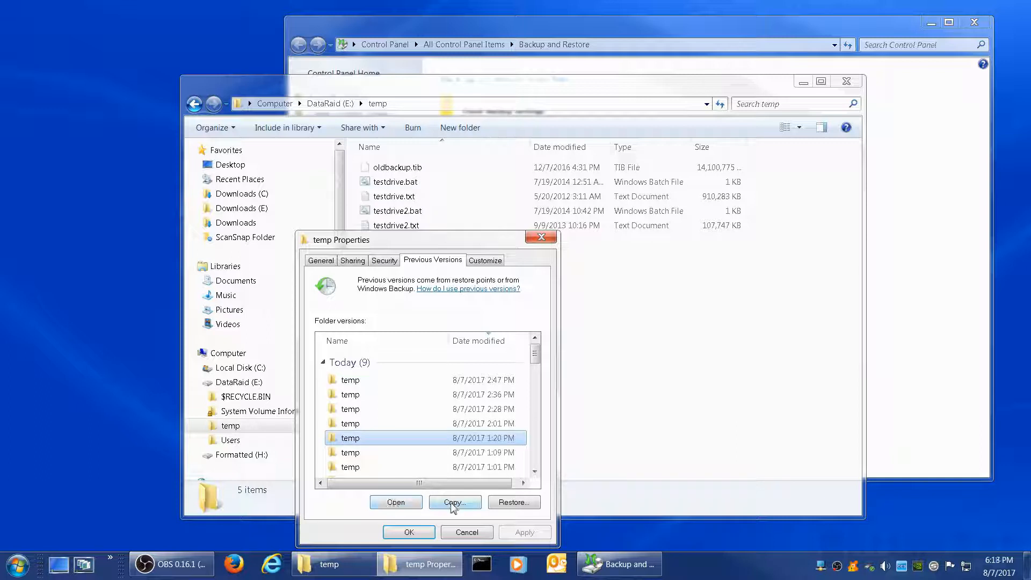
left_click(510, 505)
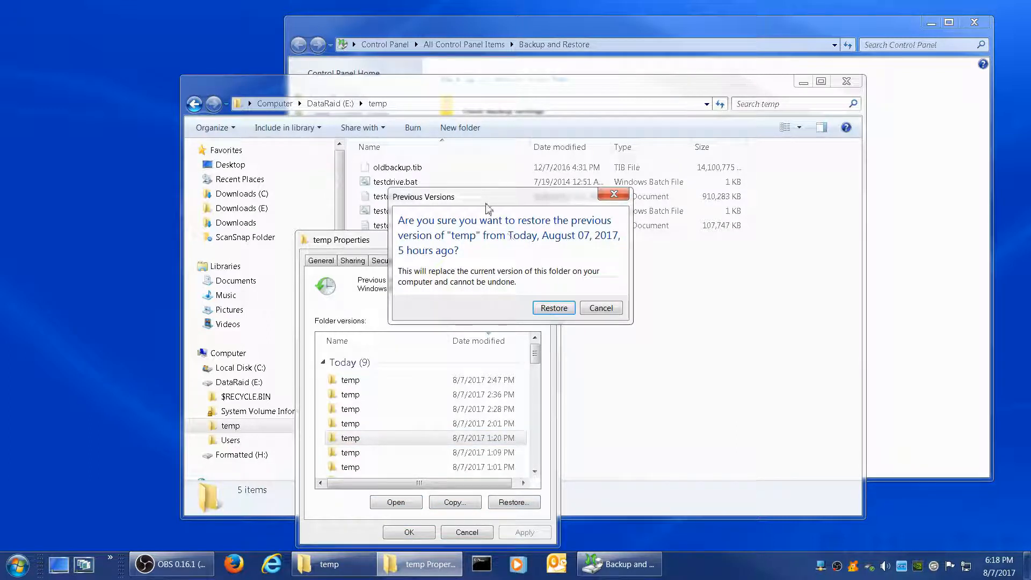
left_click(600, 308)
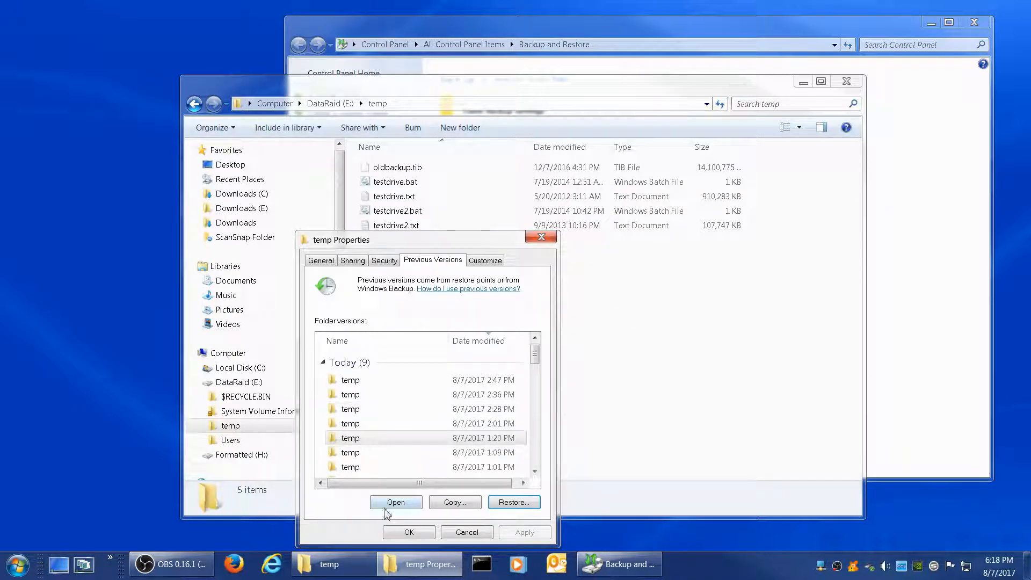
Open the temp folder's 1:20 PM version, select testdrive2.bat to view its details, and close that version's window.
left_click(391, 504)
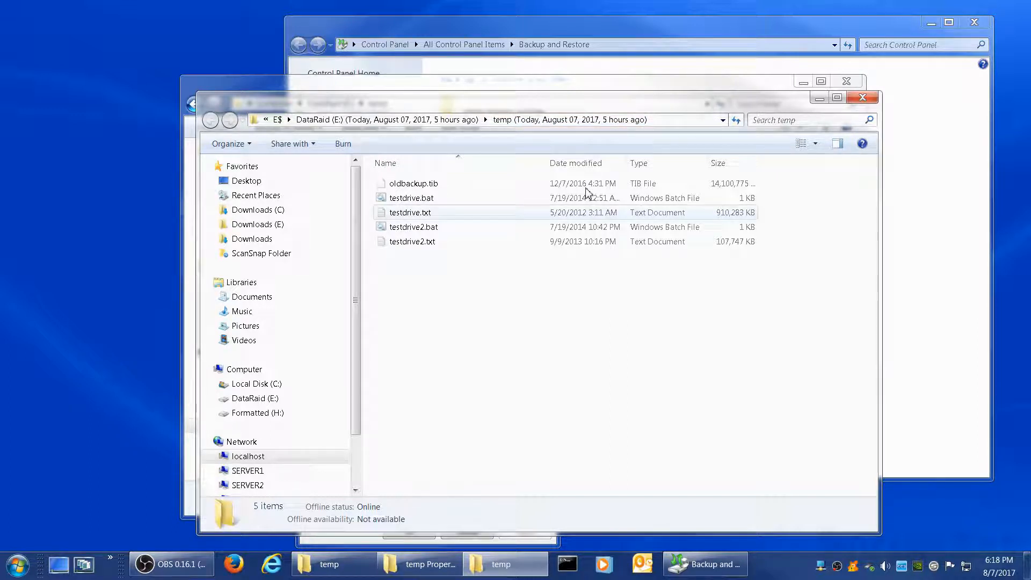
left_click_drag(414, 226, 411, 233)
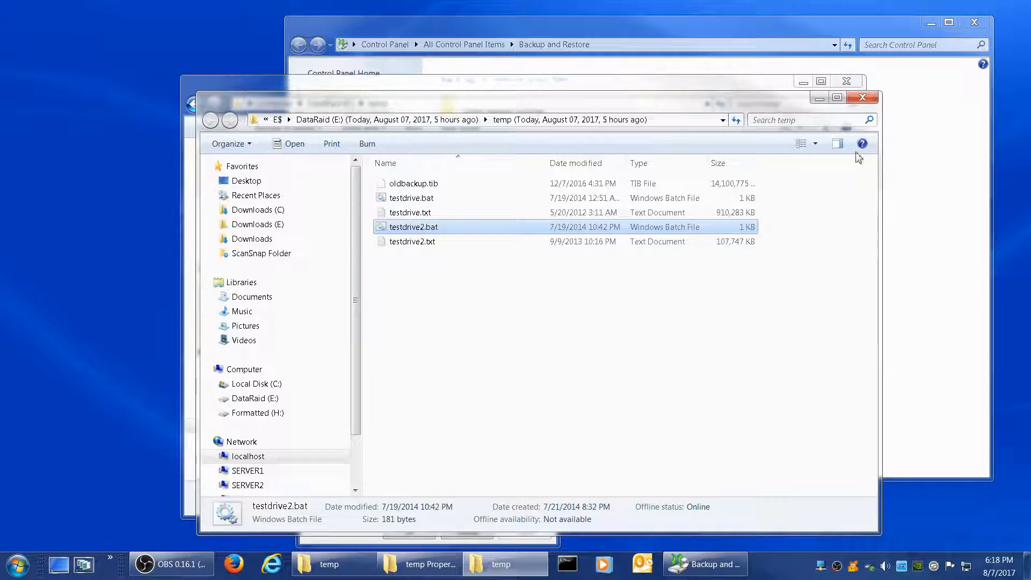
left_click(862, 97)
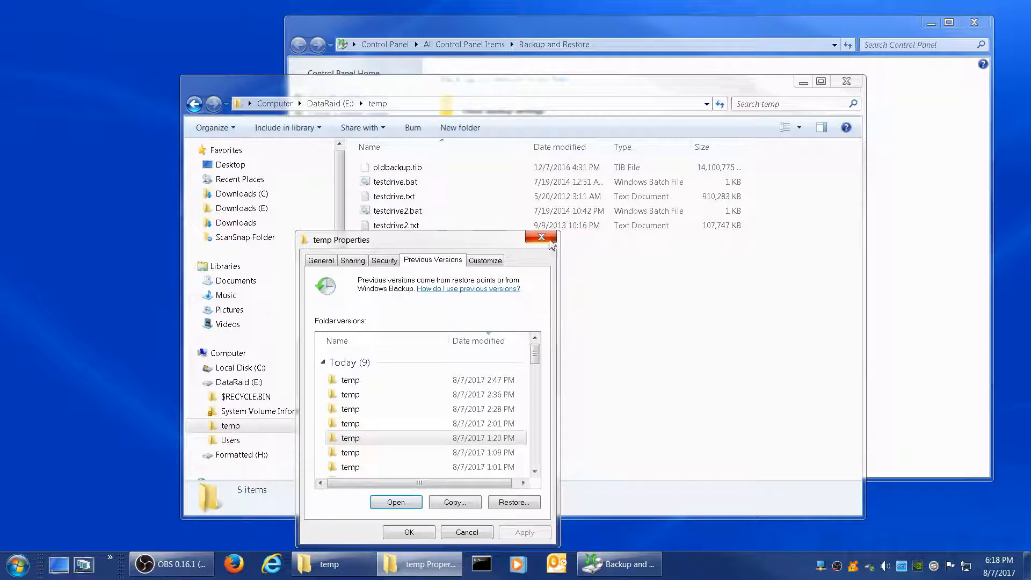
Close the temp folder's properties, its Explorer window and Backup and Restore.
left_click(553, 242)
left_click(846, 81)
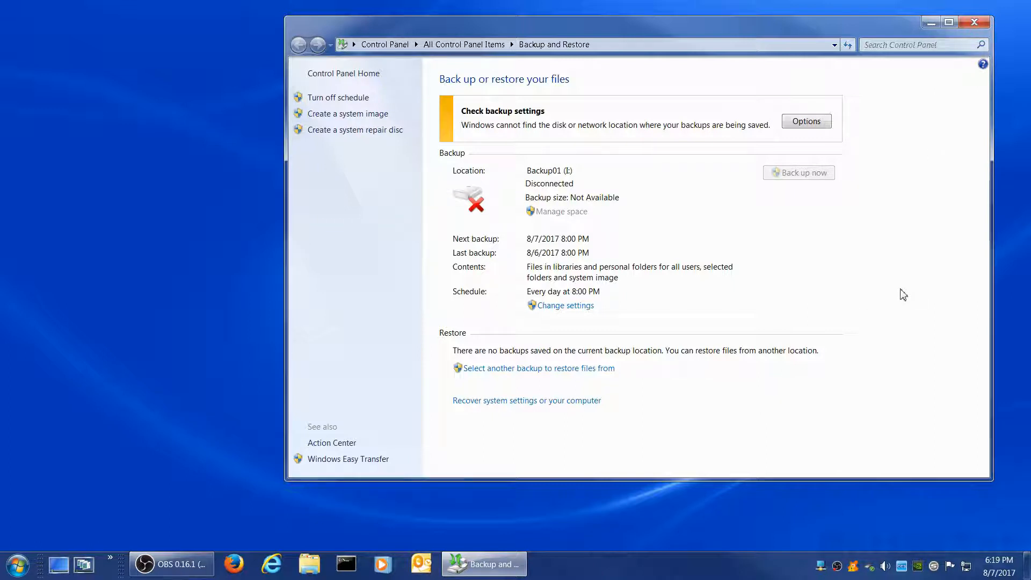
left_click(974, 22)
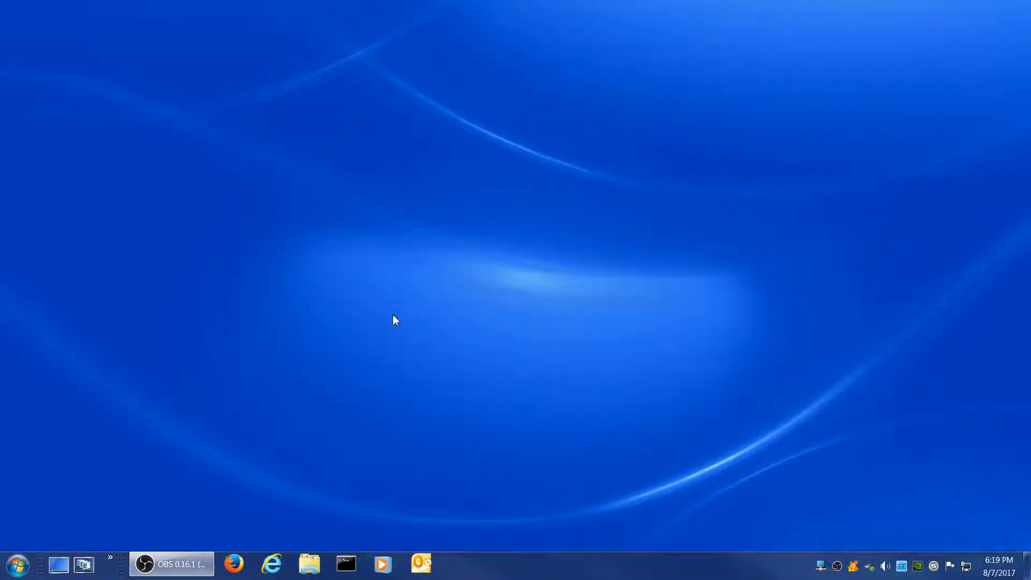